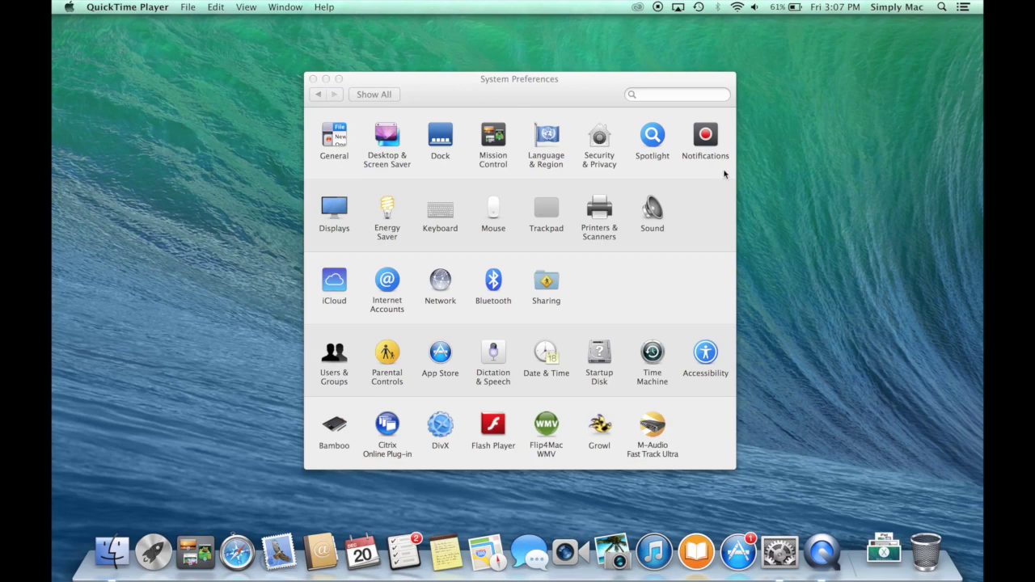
Open and close the Notification Center panel twice from the menu bar.
scroll(885, 85, right, 3)
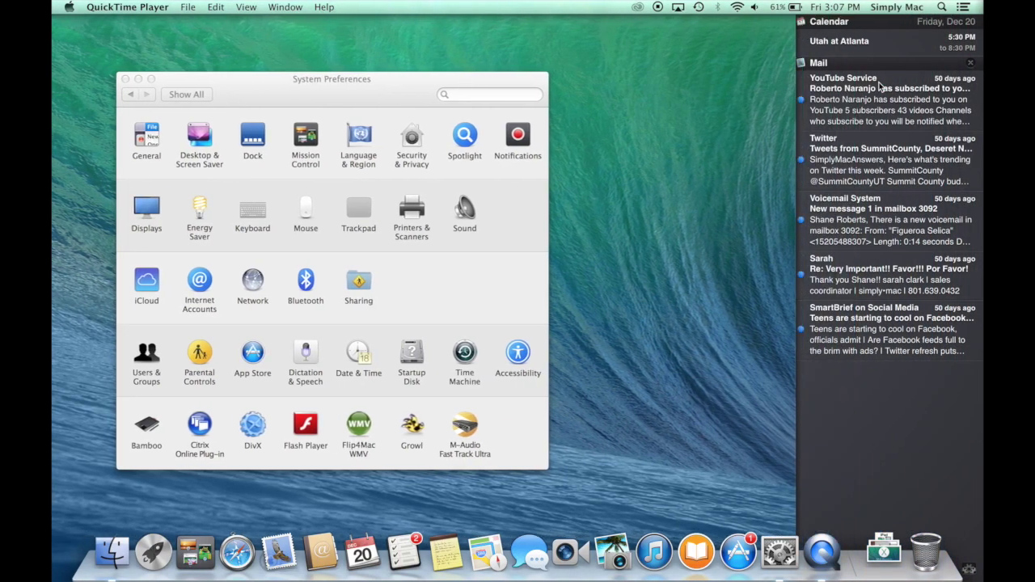
scroll(880, 87, left, 3)
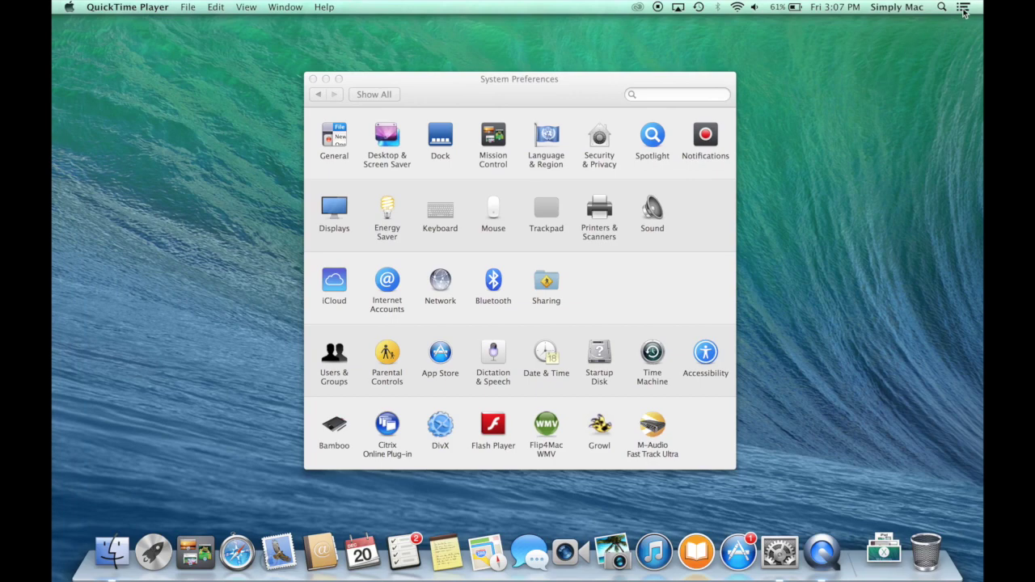
click(963, 8)
click(963, 8)
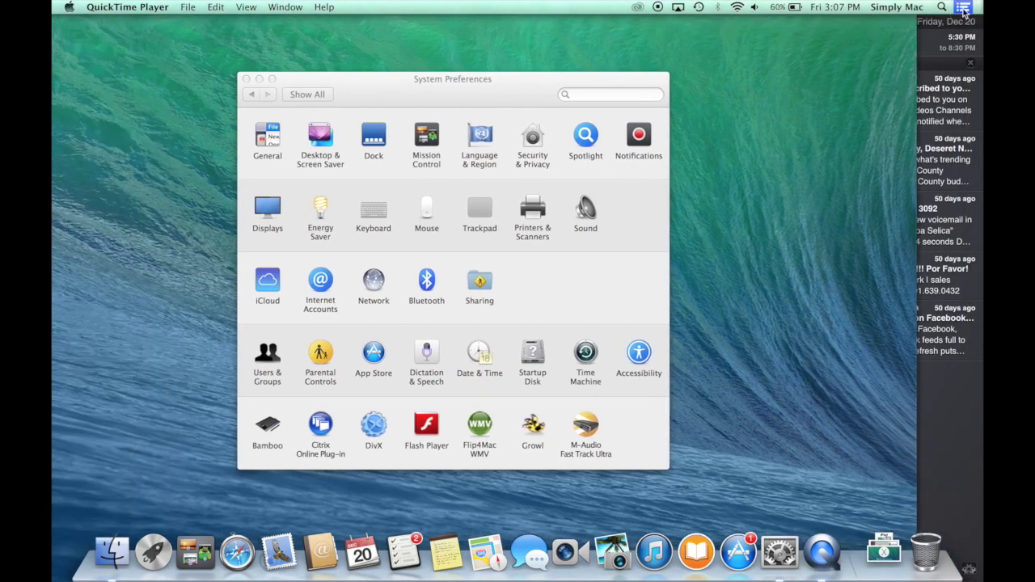
click(963, 8)
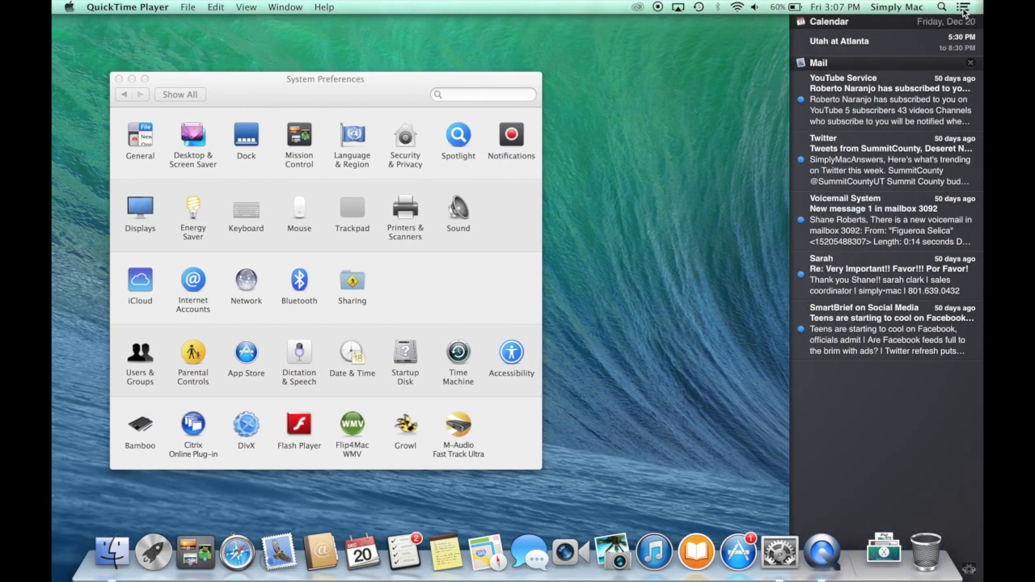
click(963, 8)
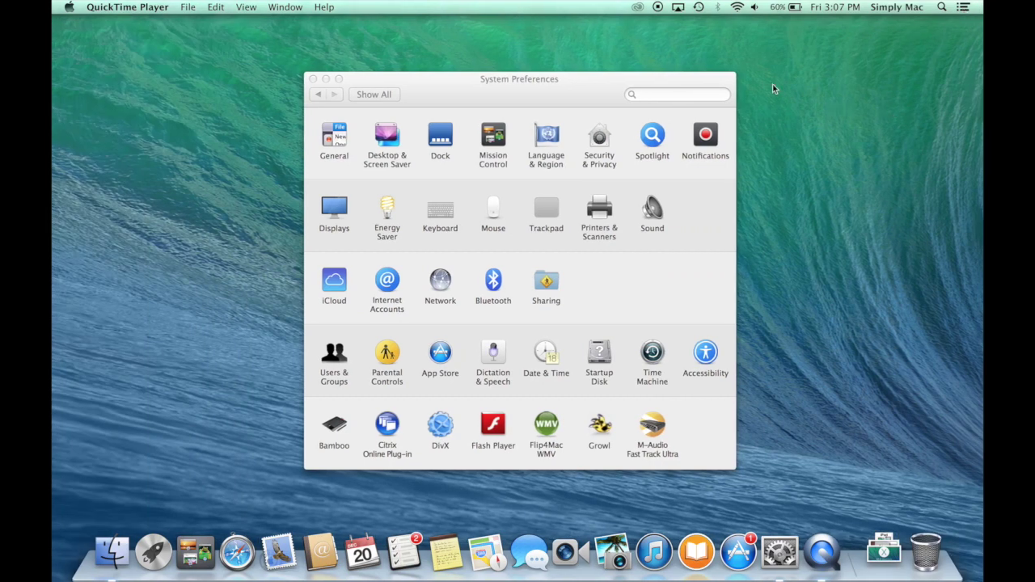
Show the Do Not Disturb settings: 10:00 PM–7:00 AM schedule off, TV mirroring on.
click(726, 81)
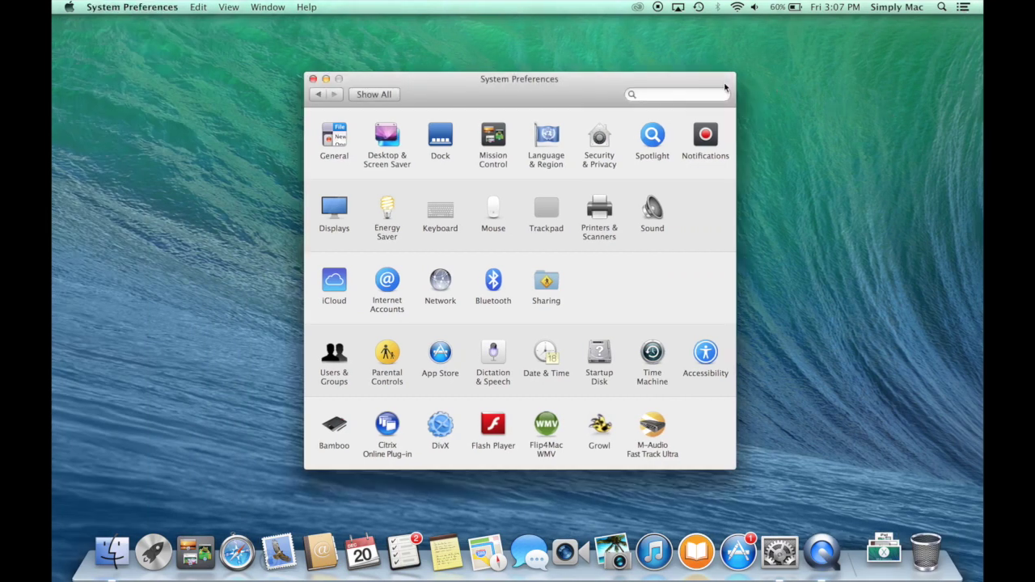
click(706, 136)
scroll(438, 235, up, 5)
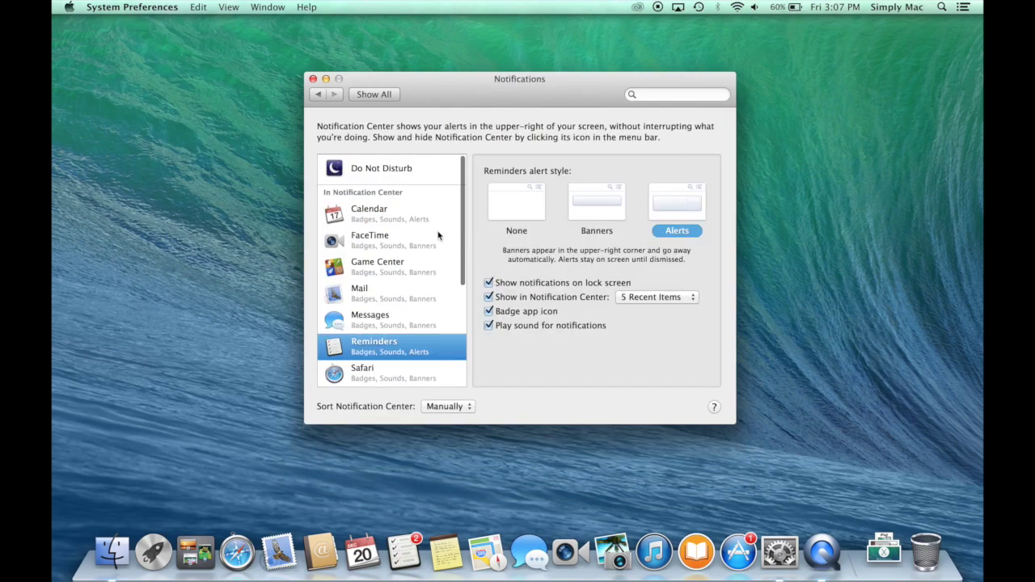
click(400, 171)
scroll(403, 291, down, 5)
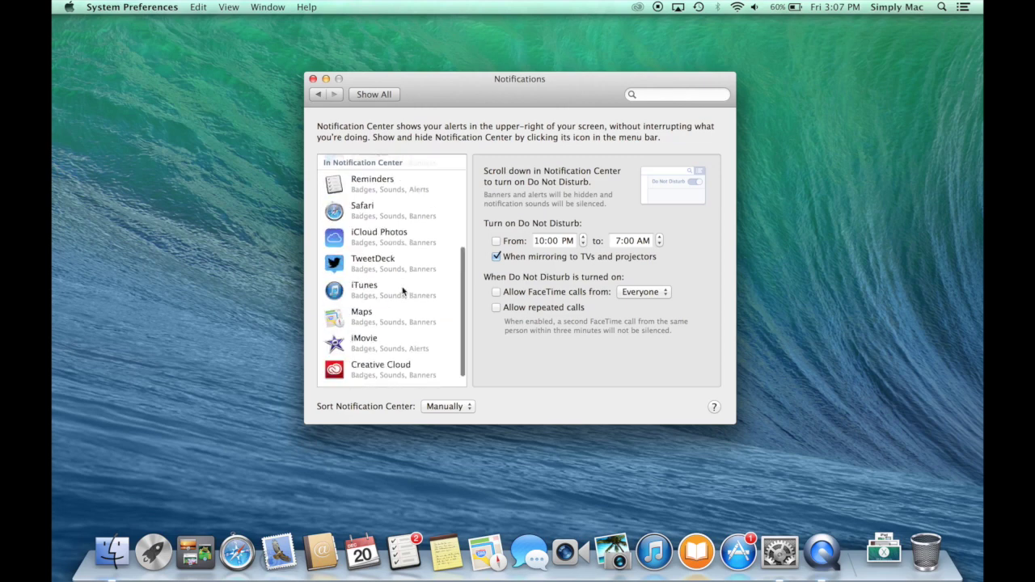
scroll(402, 291, up, 5)
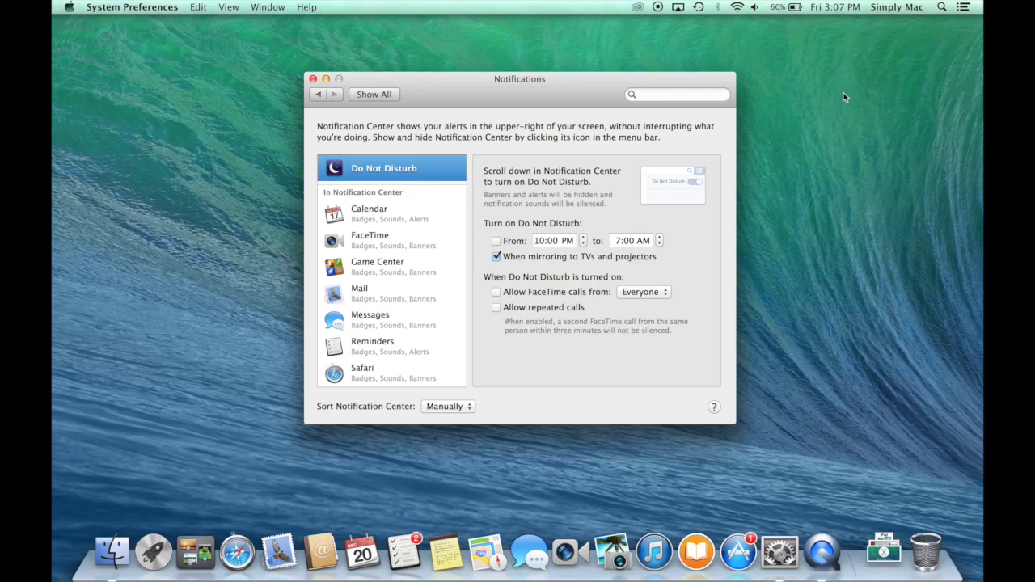
click(964, 8)
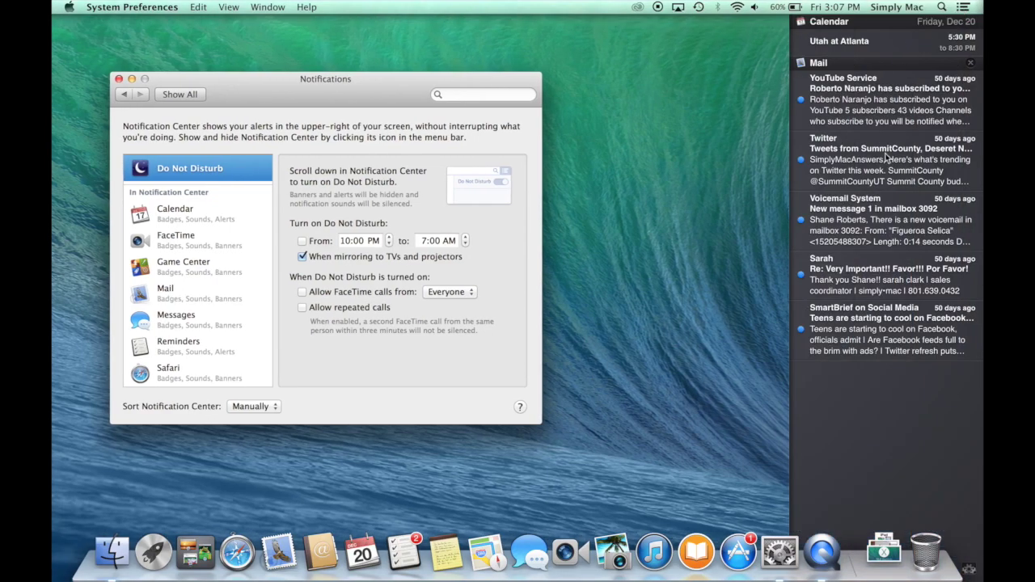
scroll(896, 140, up, 3)
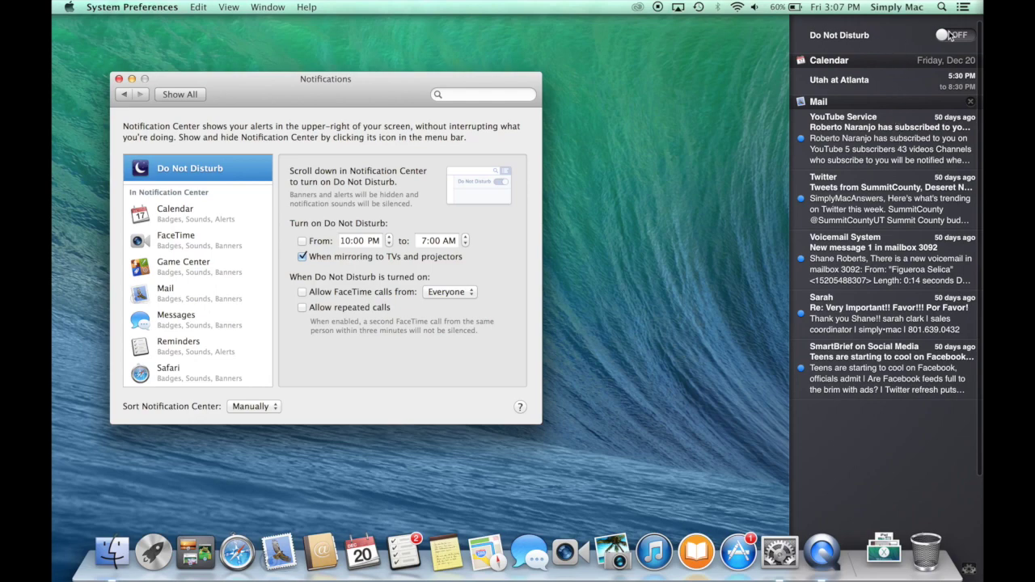
click(963, 10)
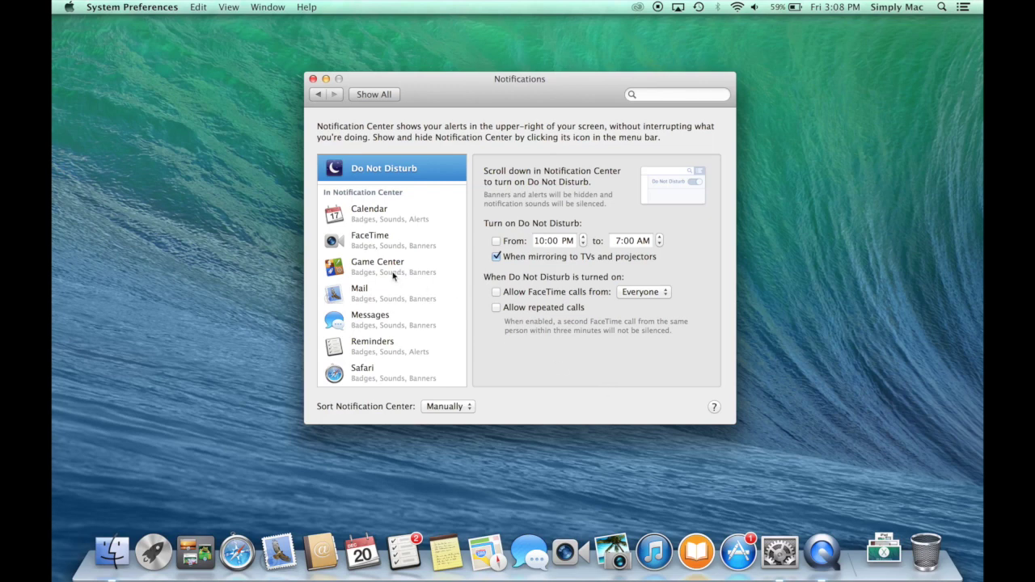
scroll(396, 277, down, 2)
View Calendar, then Maps' Banners settings, checking the Recent Items choices but keeping 5.
click(377, 196)
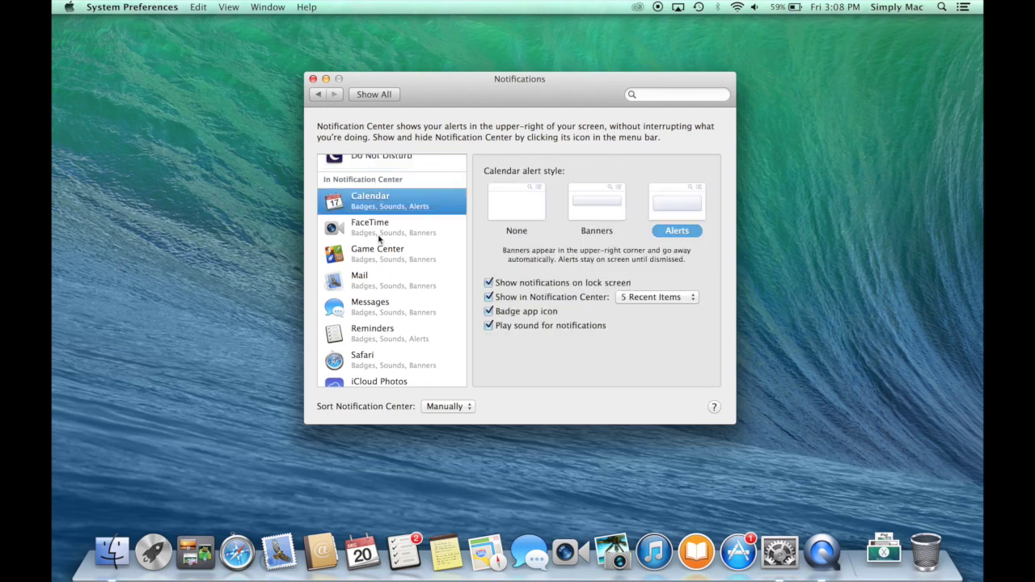
scroll(379, 243, down, 10)
click(365, 298)
scroll(369, 298, up, 3)
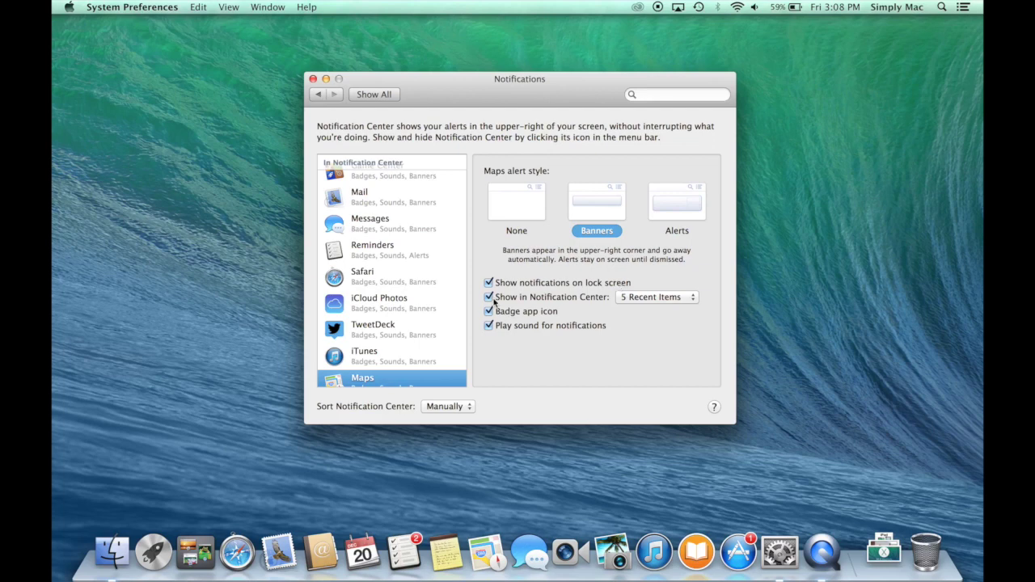
click(641, 296)
click(586, 395)
Browse five apps' settings, then move Creative Cloud out of Notification Center and back.
scroll(383, 329, down, 5)
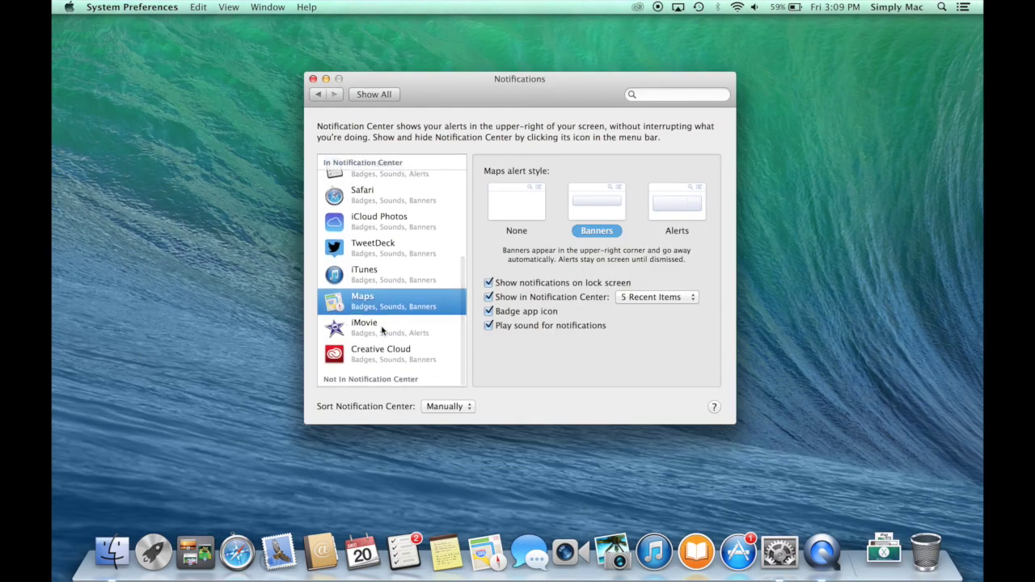
click(383, 328)
click(383, 360)
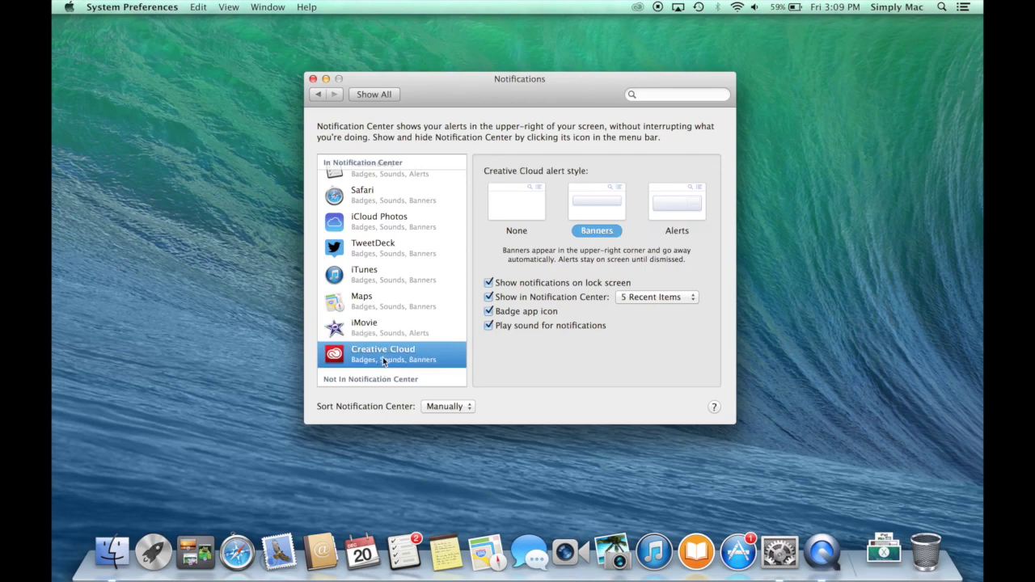
click(388, 275)
click(390, 243)
click(391, 216)
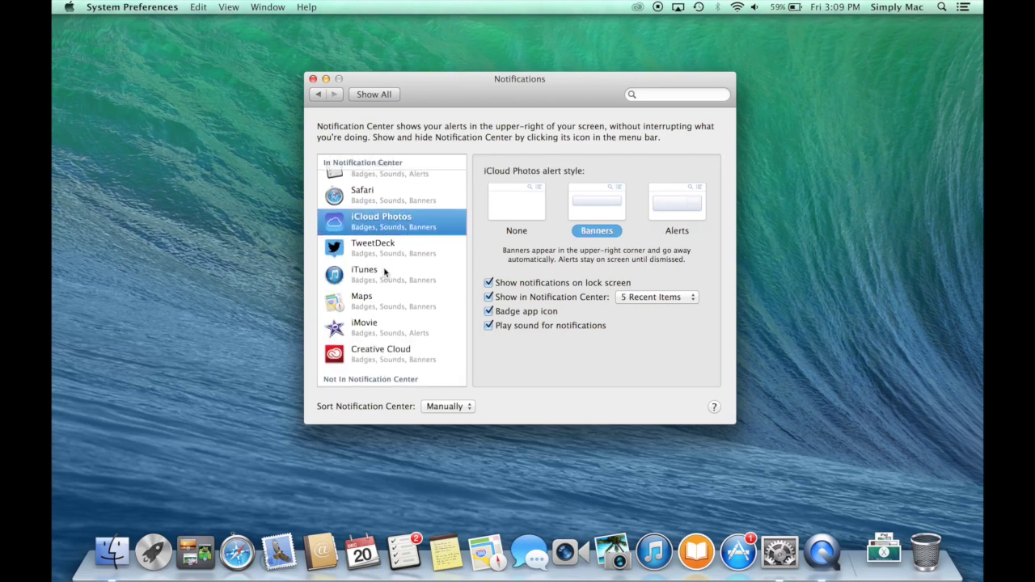
drag(385, 275, 375, 392)
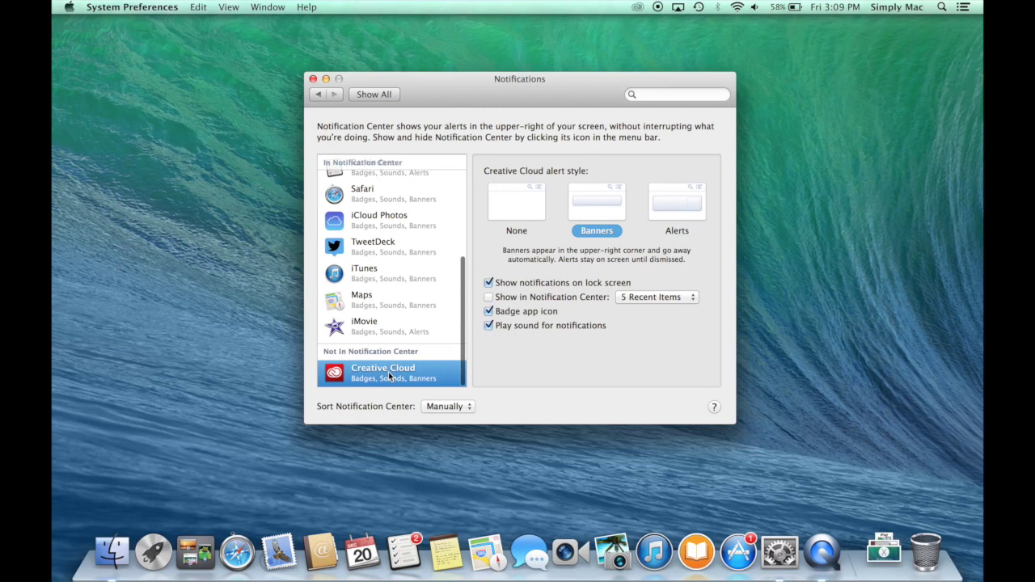
drag(389, 376, 397, 335)
click(467, 408)
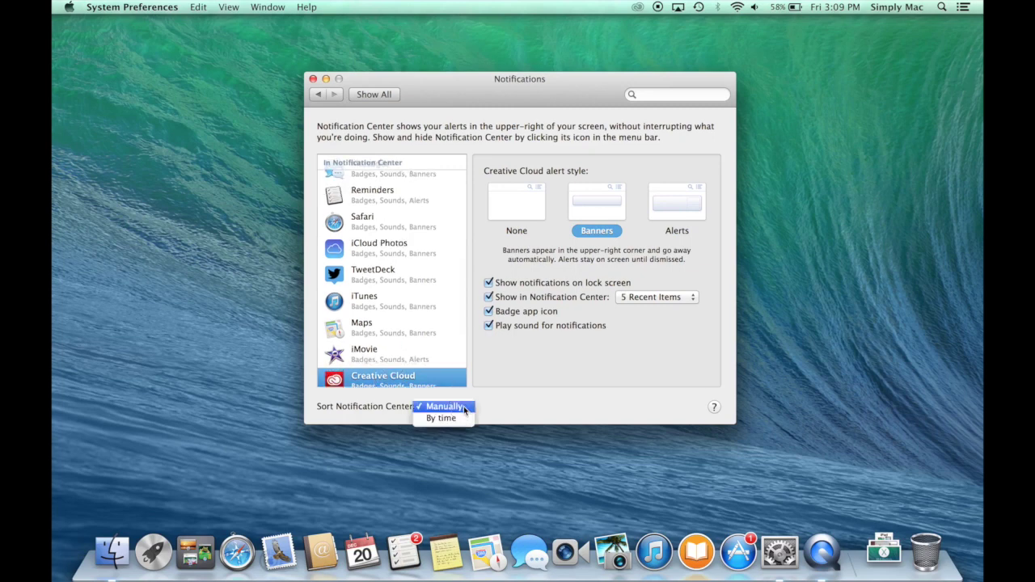
click(521, 412)
scroll(367, 281, up, 10)
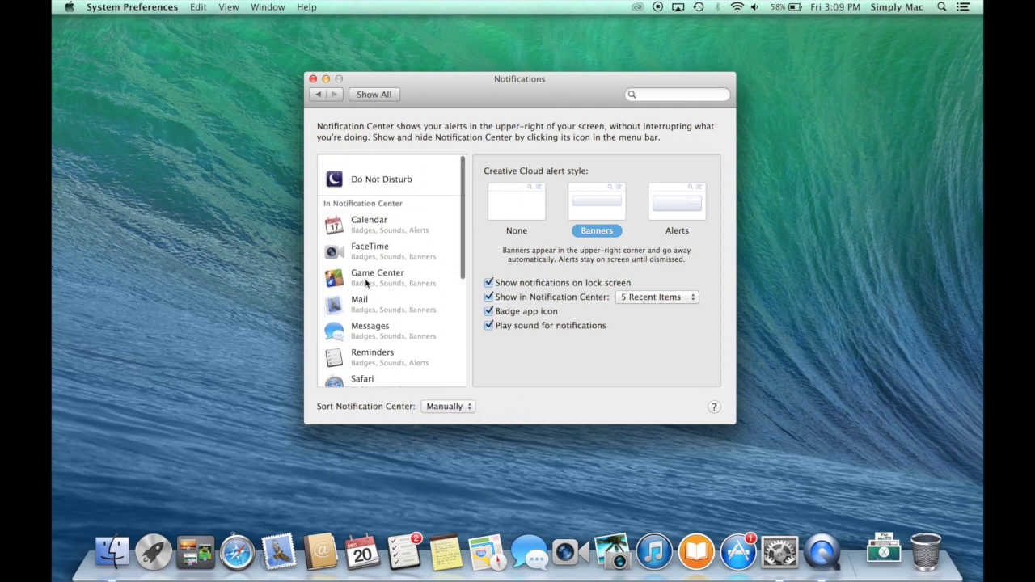